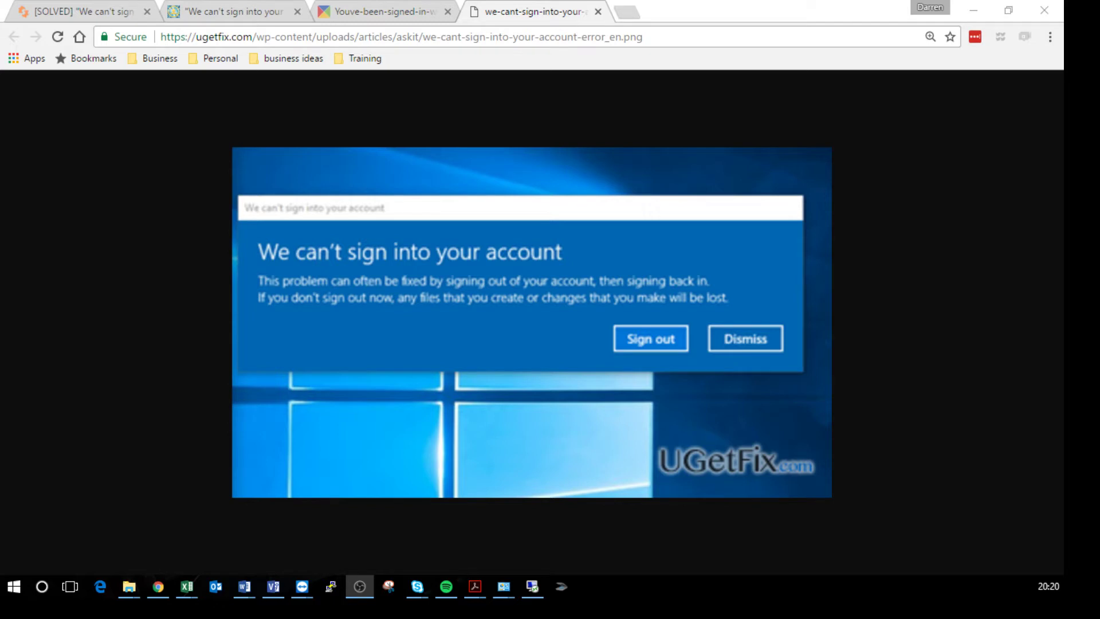
# Show the Chrome tab with the 'You've been signed in with a temporary profile' error screenshot
pyautogui.click(362, 7)
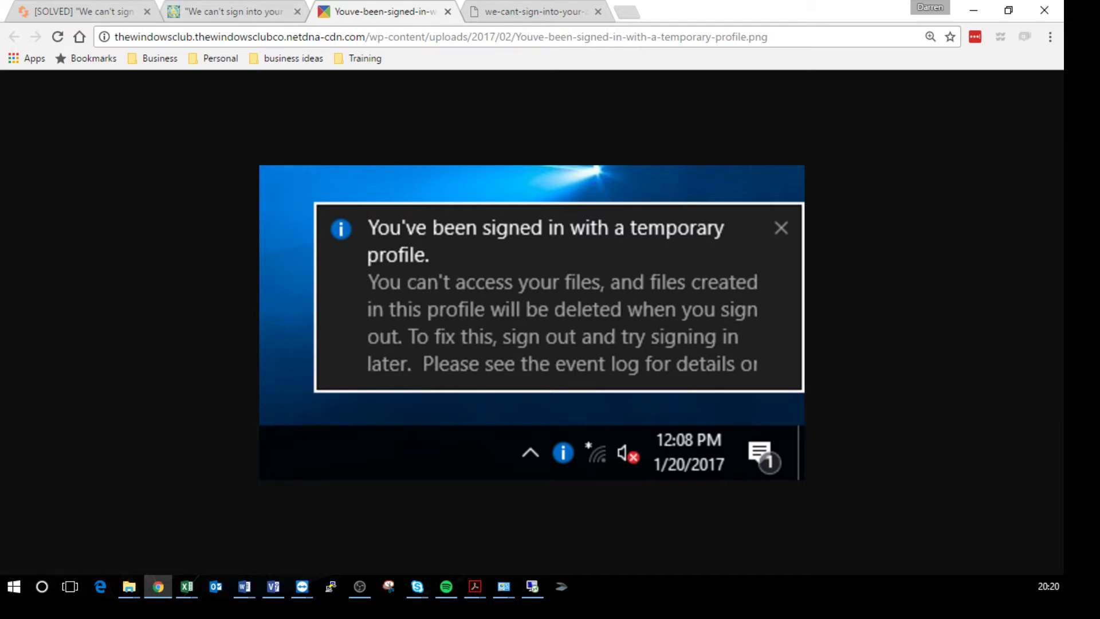
# Switch away from Chrome toward the TeamViewer remote-support session
pyautogui.hotkey('alt', 'Tab')
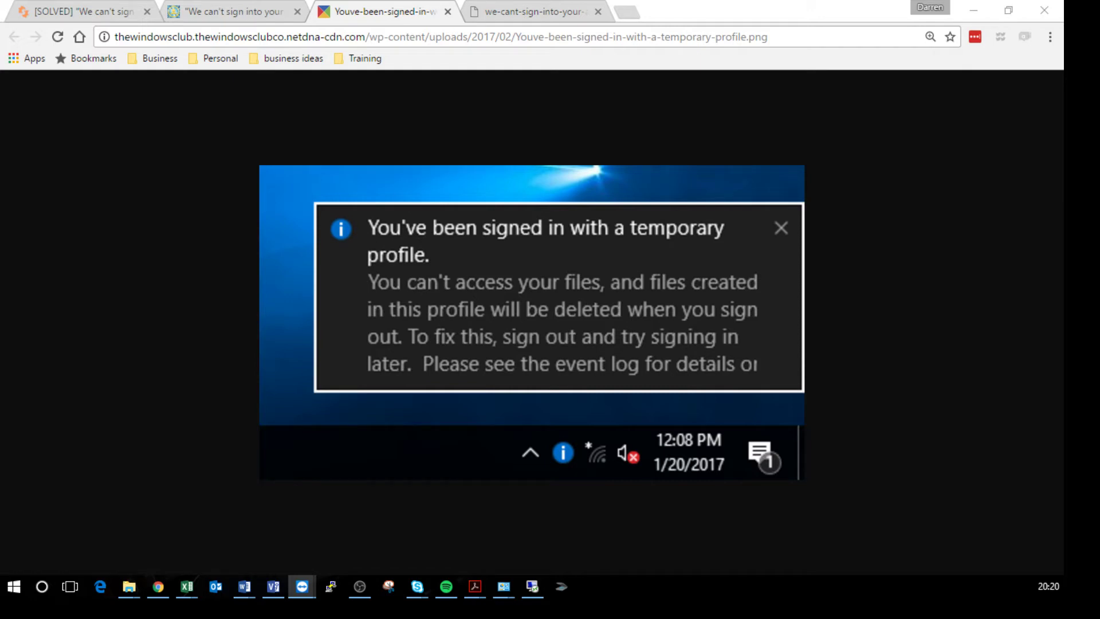
# Maximize the TeamViewer window and run regedit on the workstation, landing on ProfileList
pyautogui.hotkey('alt', 'Tab')
pyautogui.moveTo(754, 208); pyautogui.dragTo(697, 5)
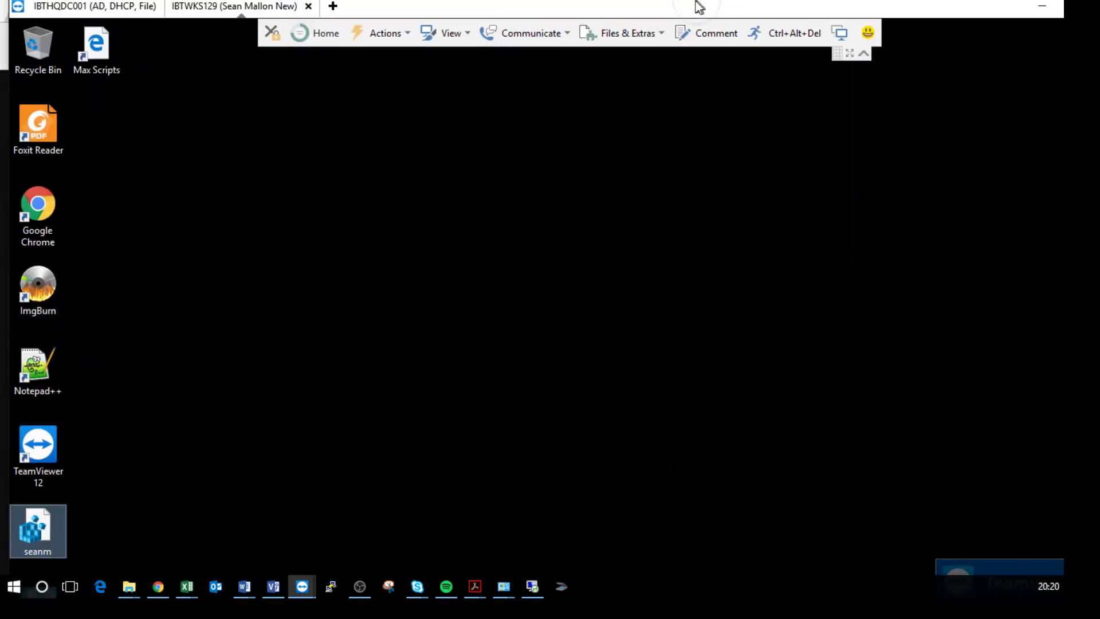
pyautogui.click(314, 466)
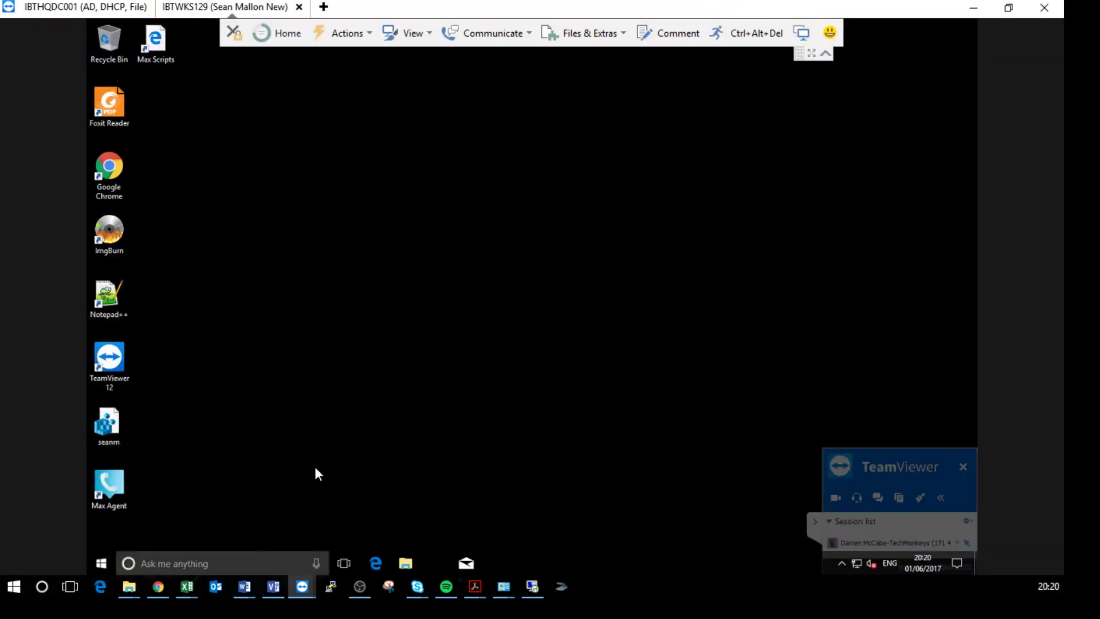
pyautogui.press('super+r')
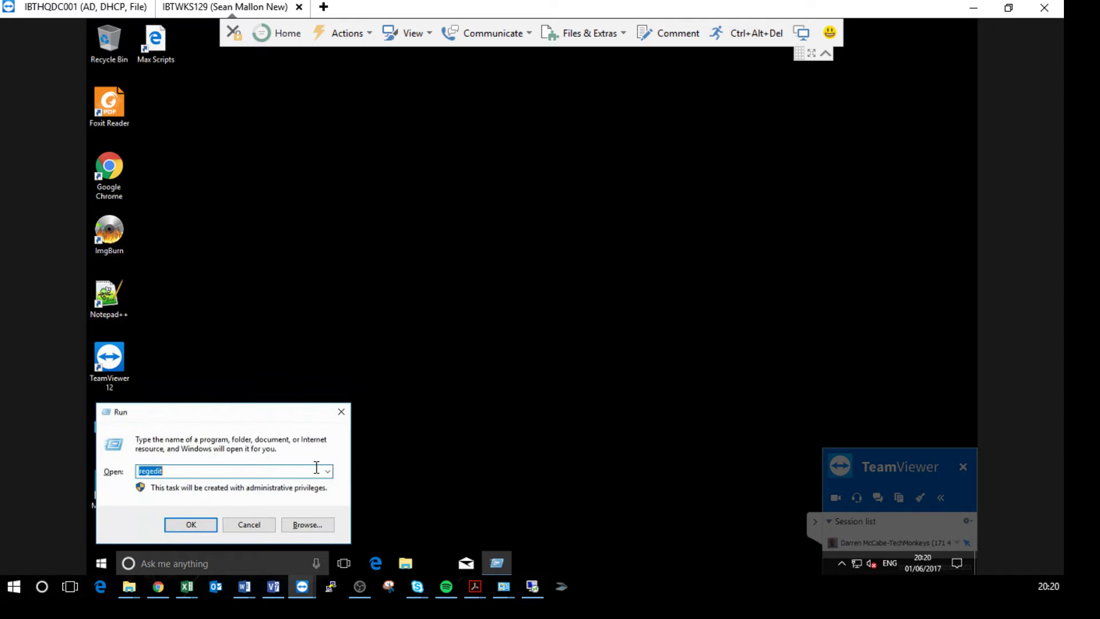
pyautogui.press('Return')
pyautogui.scroll(2, 357, 185)
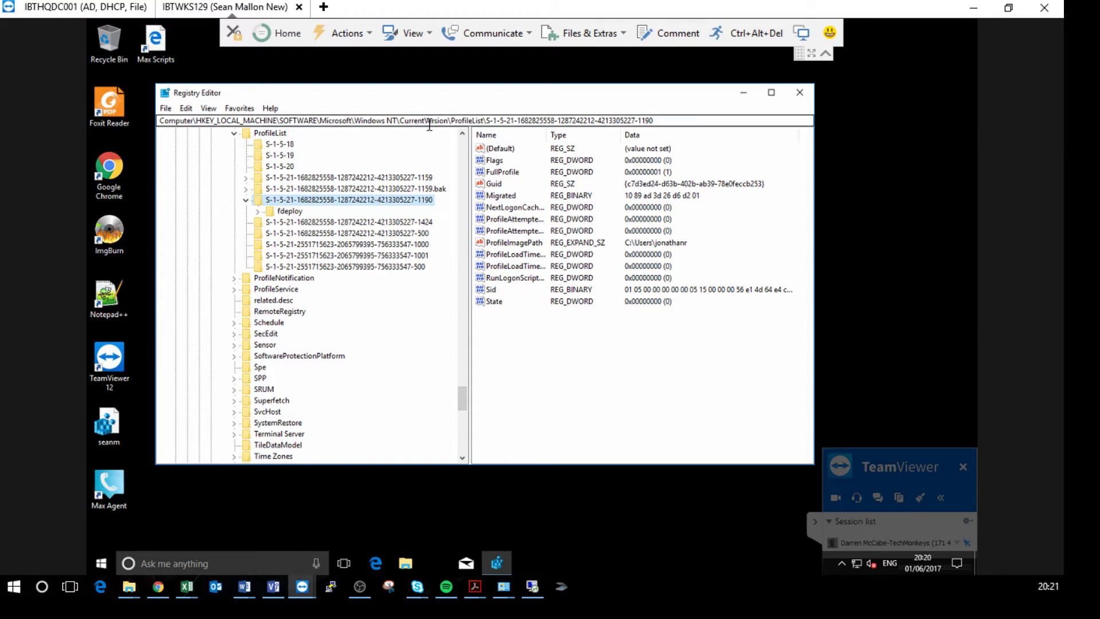
# Check the ProfileImagePath of keys S-1-5-18, -19, -20, and the -500/-1000 SIDs
pyautogui.press('BackSpace')
pyautogui.scroll(2, 383, 232)
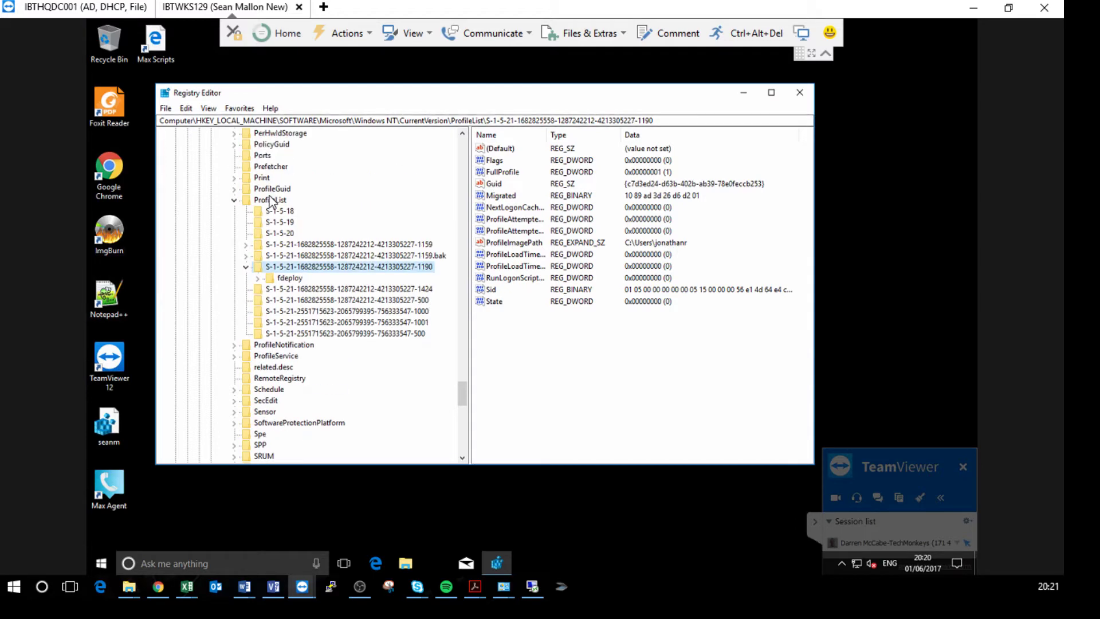
pyautogui.click(246, 267)
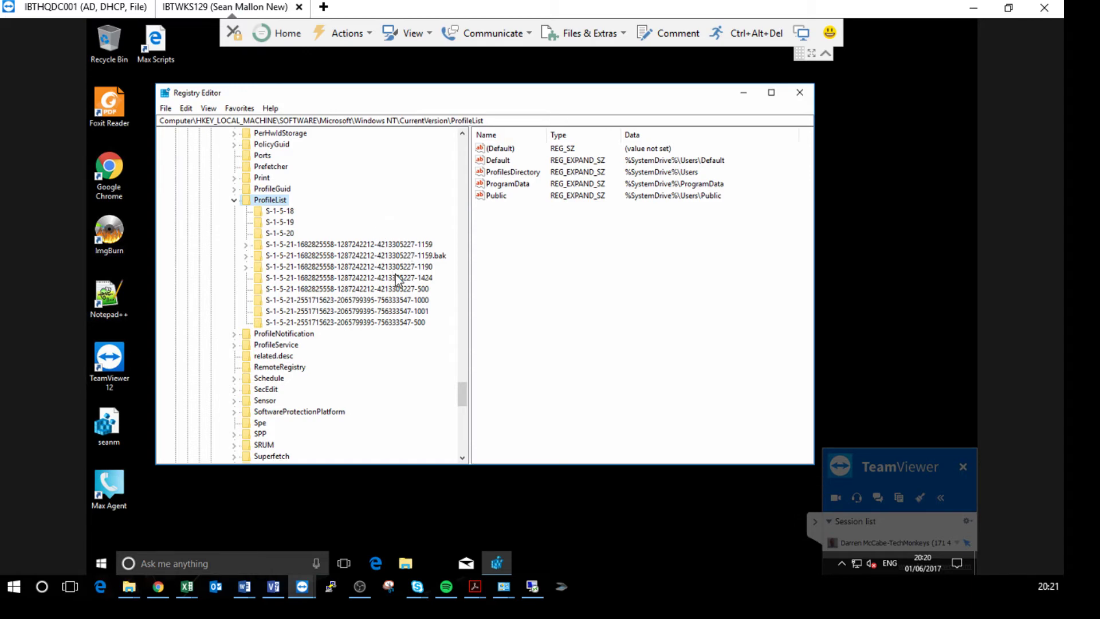
pyautogui.click(410, 324)
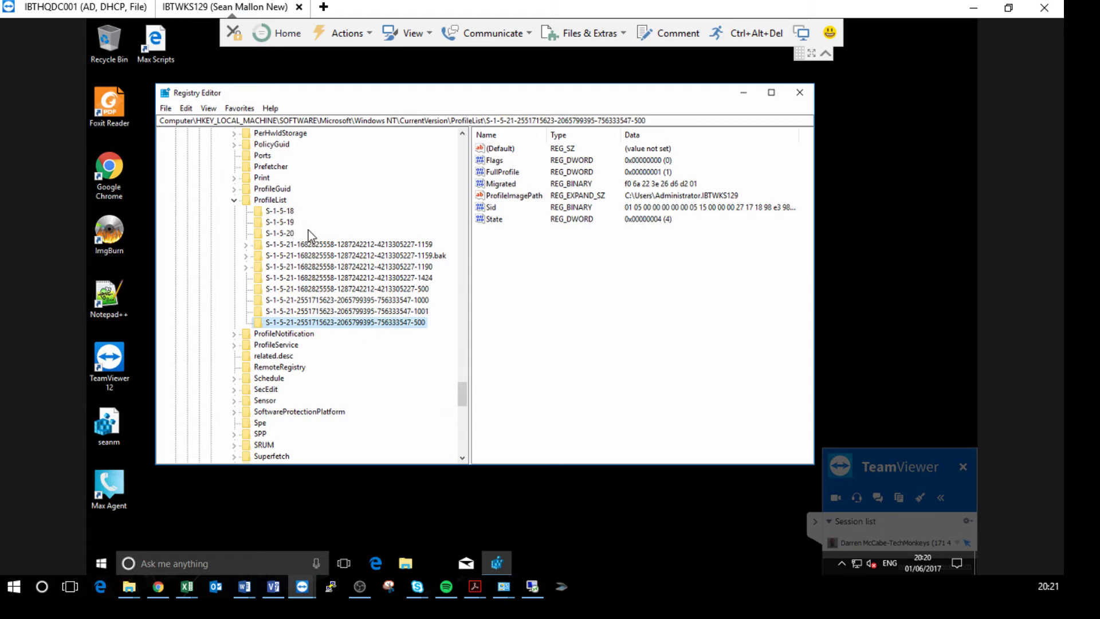
pyautogui.click(281, 211)
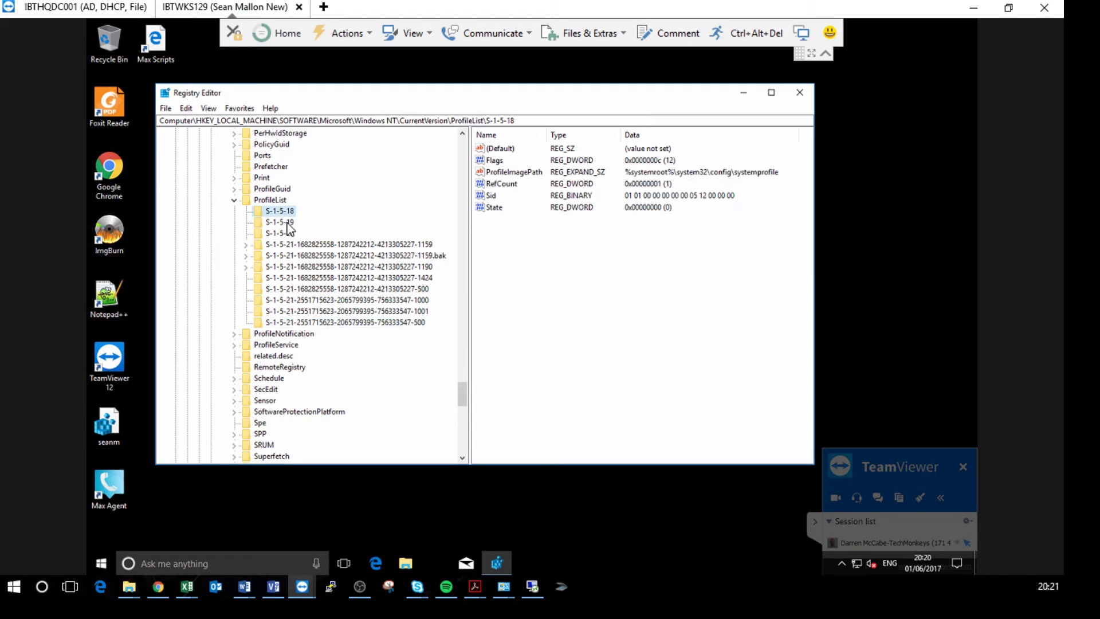
pyautogui.click(287, 223)
pyautogui.click(287, 232)
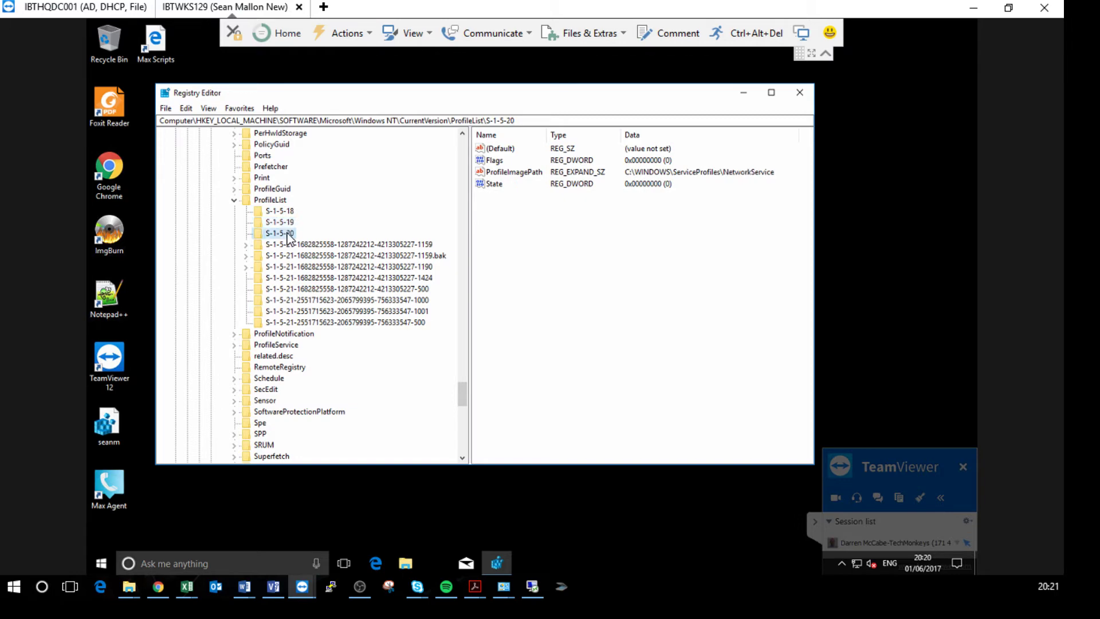
pyautogui.click(361, 322)
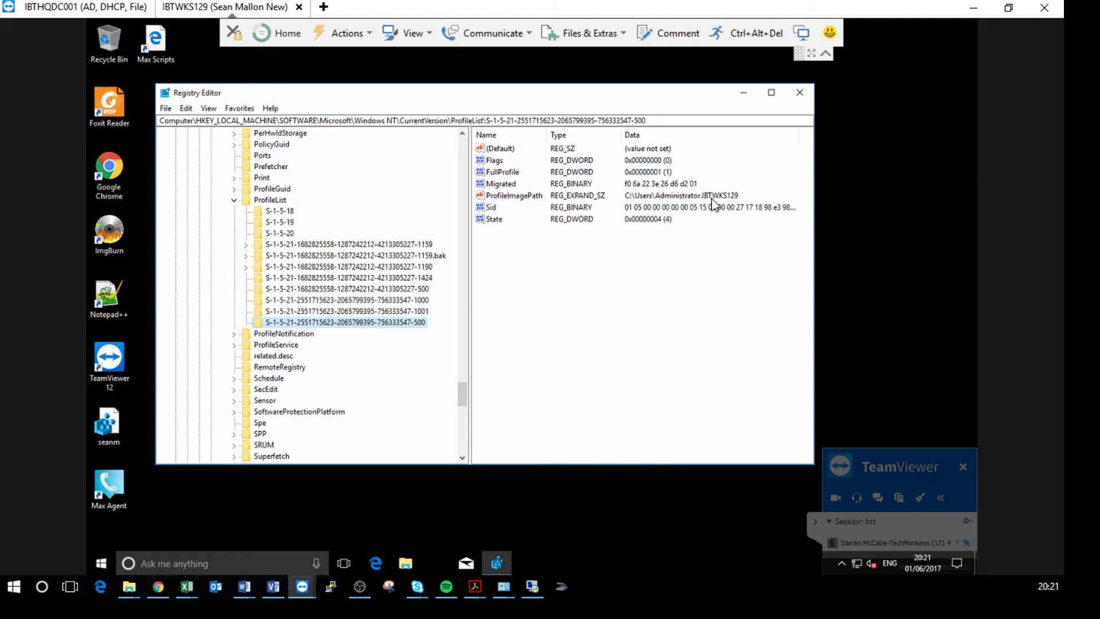
pyautogui.click(421, 310)
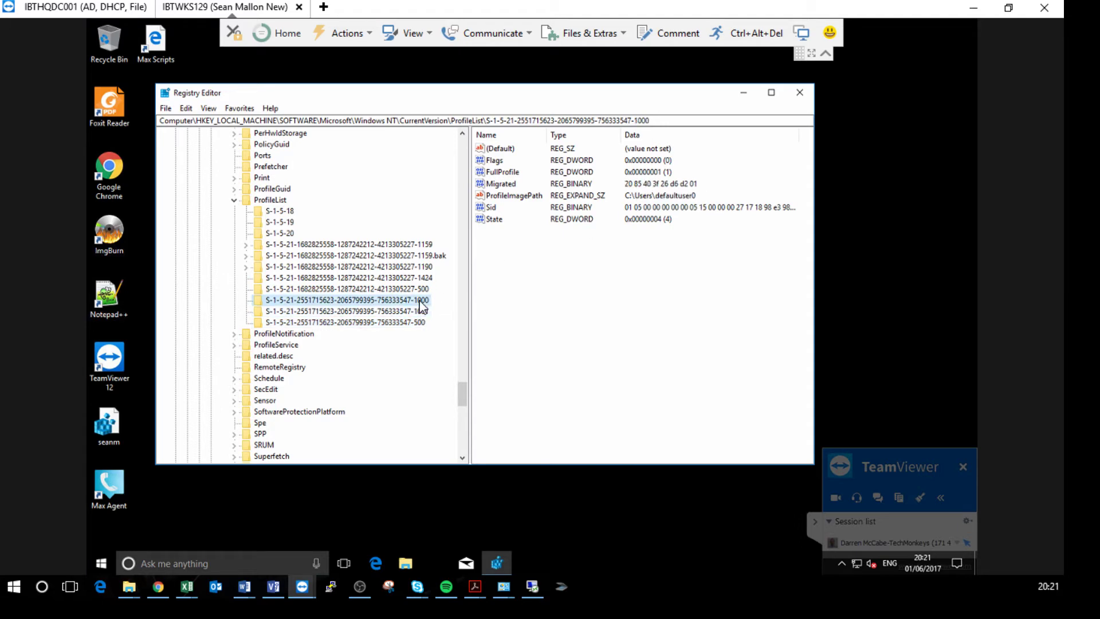
pyautogui.click(420, 292)
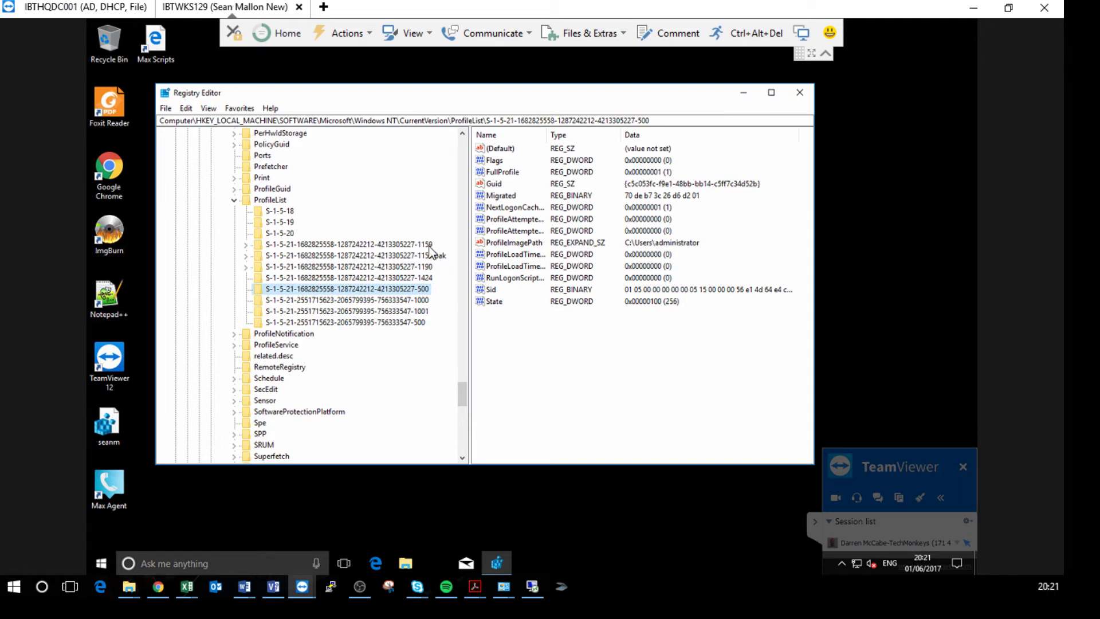
# Export the ...-1159.bak profile key as 'test' on the desktop
pyautogui.rightClick(433, 259)
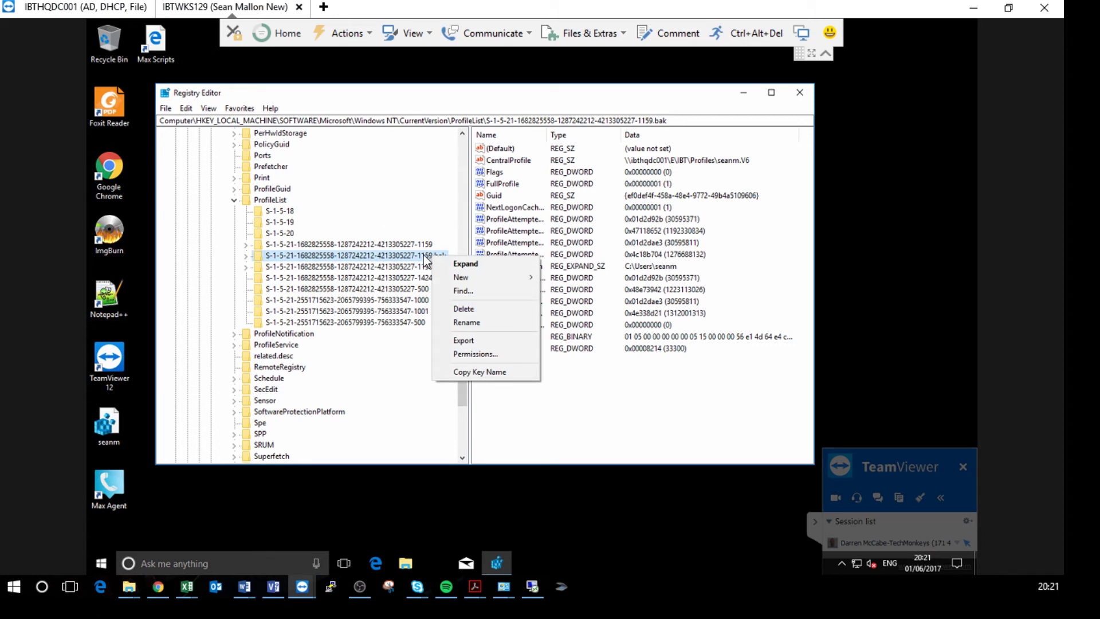
pyautogui.click(470, 344)
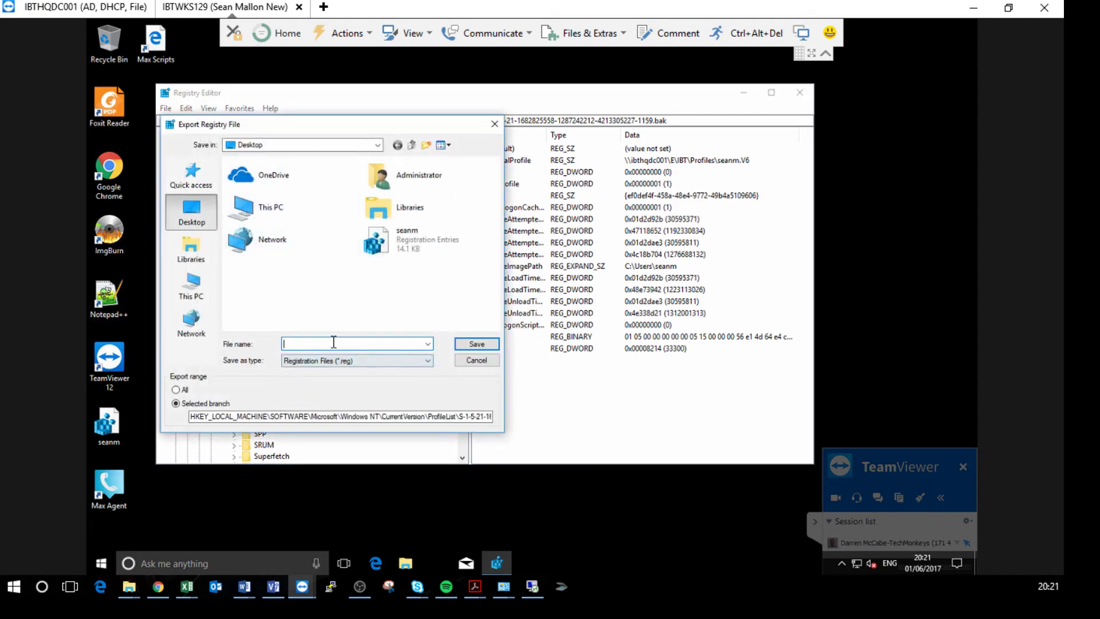
pyautogui.write('test')
pyautogui.press('Return')
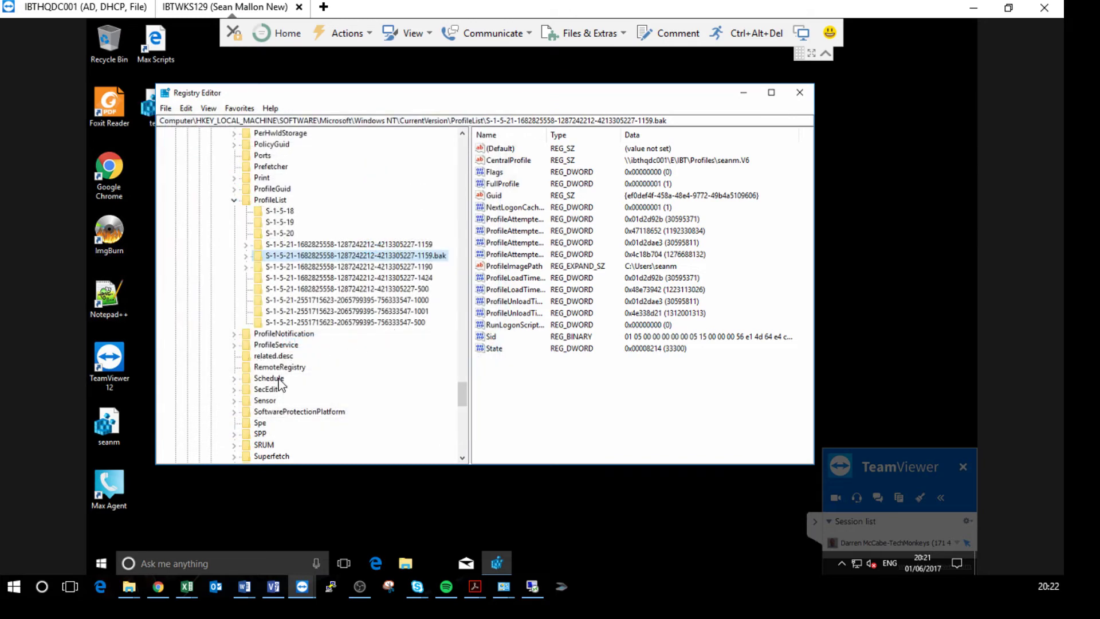
pyautogui.moveTo(237, 97); pyautogui.dragTo(285, 102)
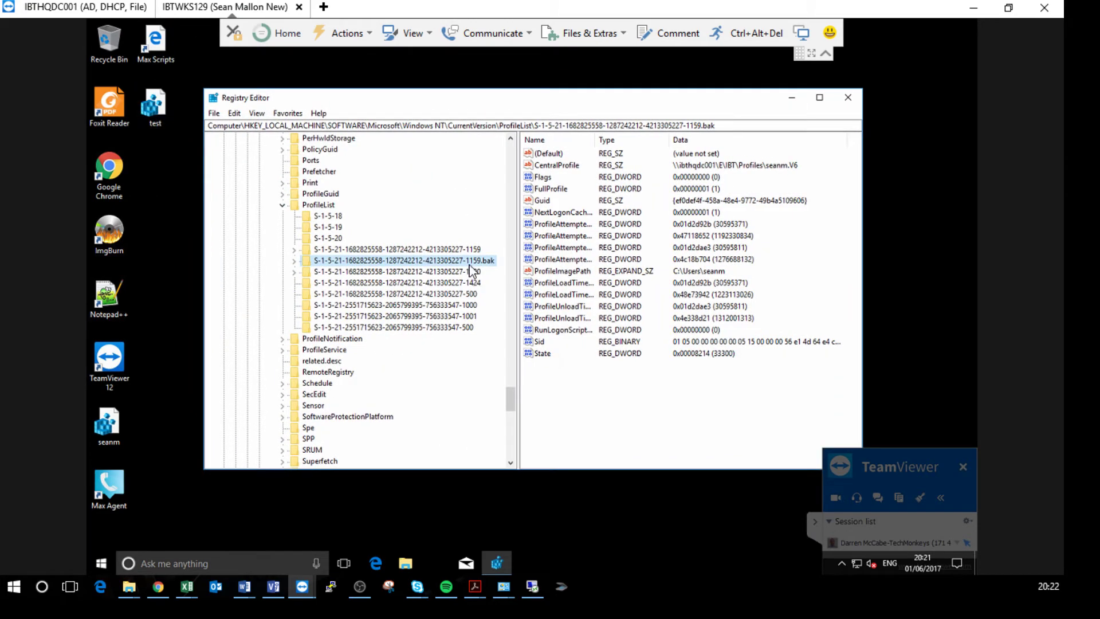
# Delete the ...-1159.bak key from ProfileList, then switch to the IBTHQDC001 session
pyautogui.rightClick(471, 262)
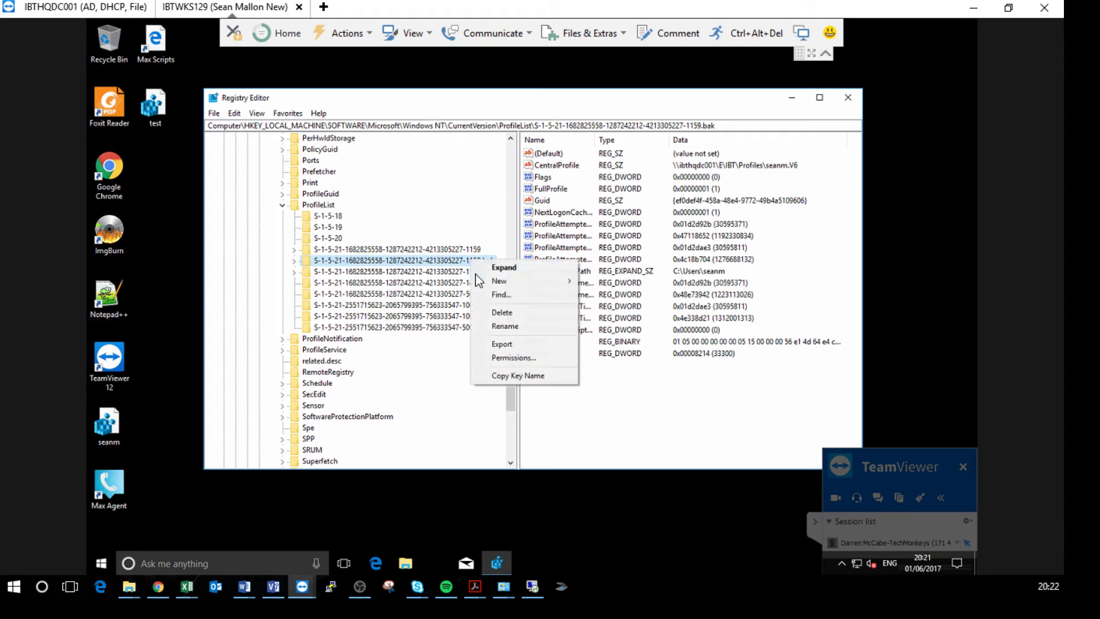
pyautogui.click(510, 313)
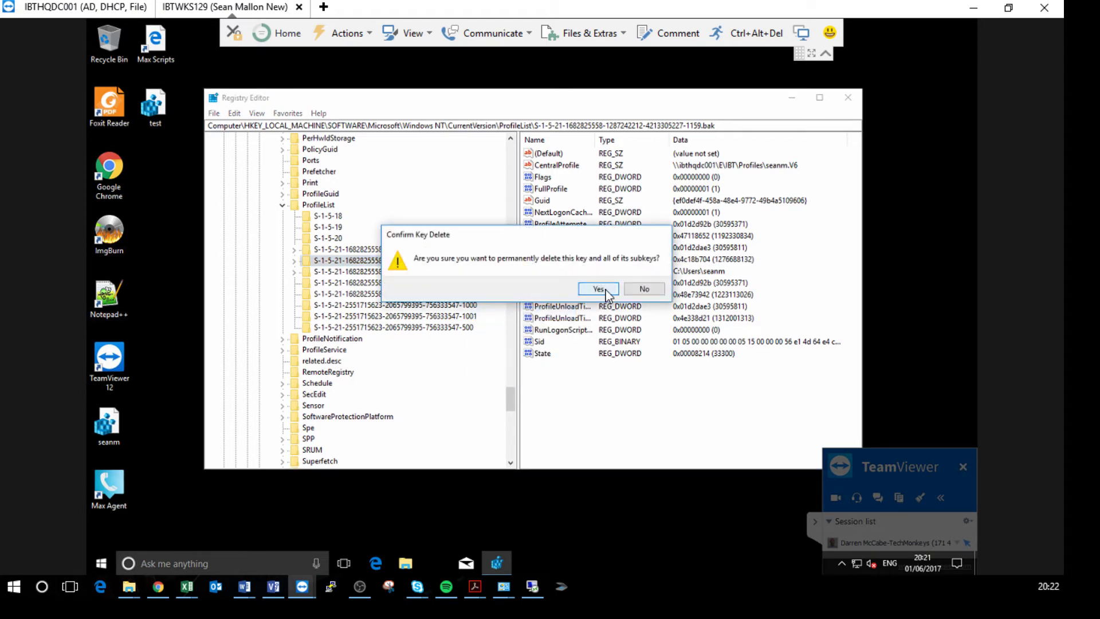
pyautogui.click(598, 289)
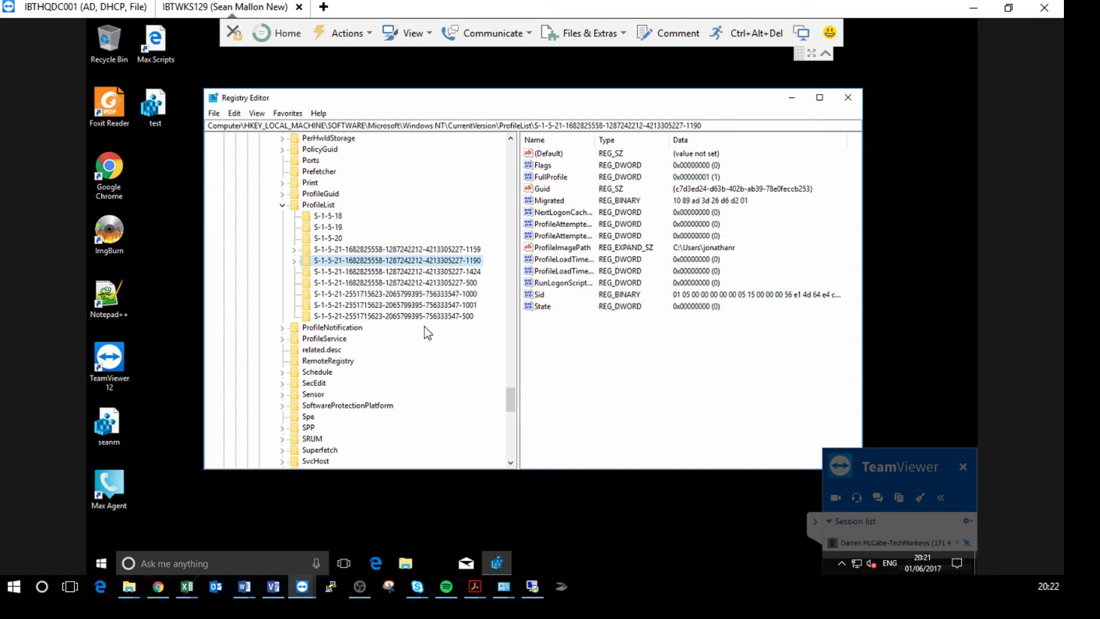
pyautogui.click(58, 8)
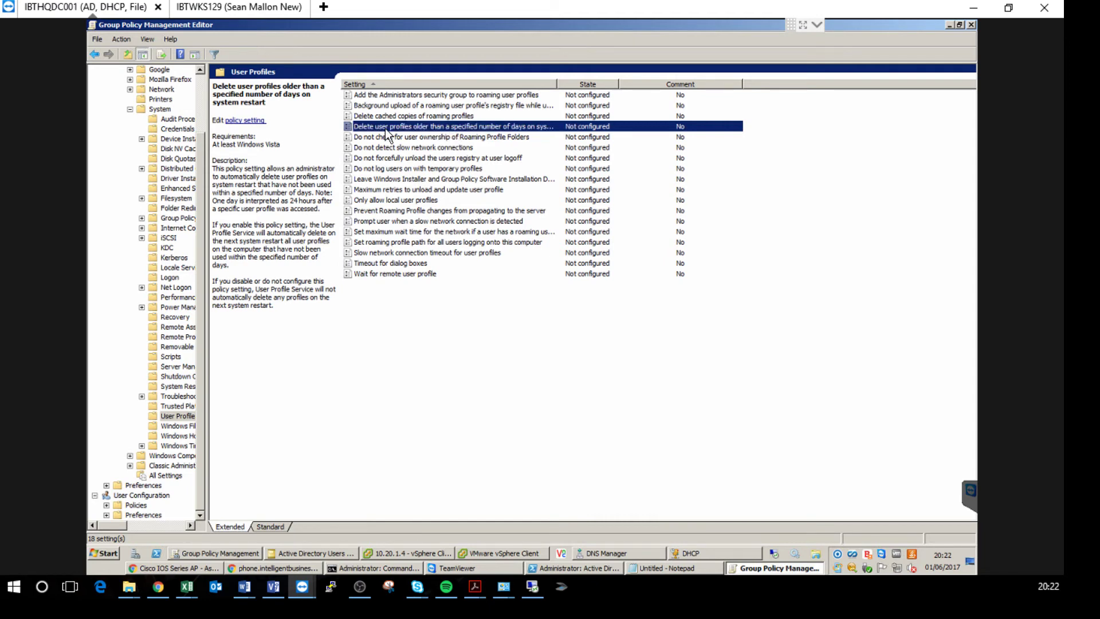
pyautogui.click(413, 85)
pyautogui.click(413, 84)
pyautogui.click(417, 116)
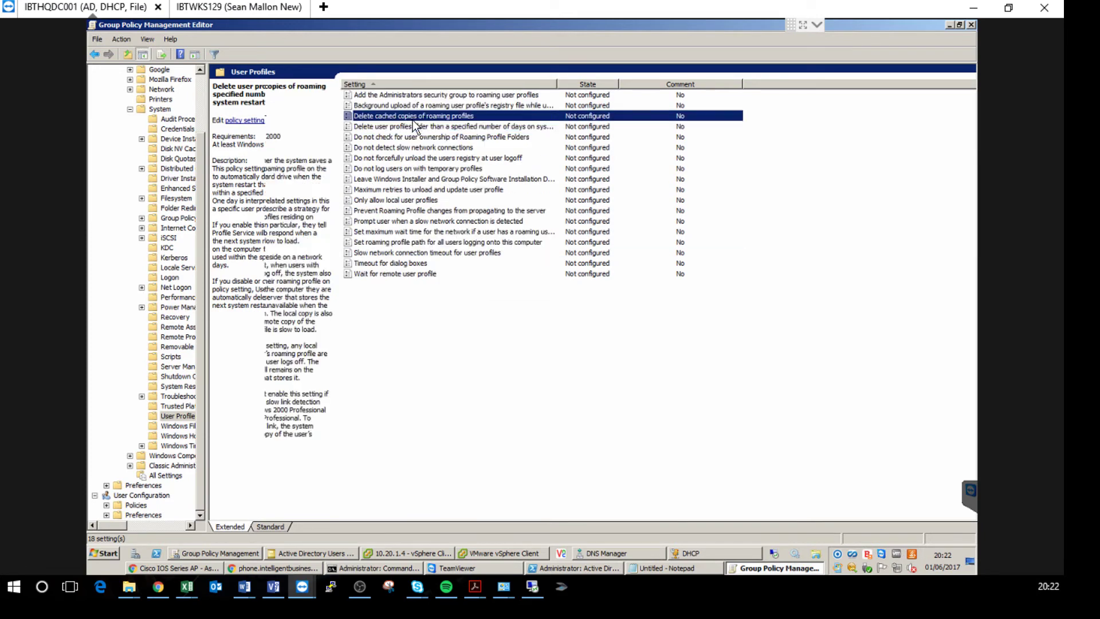
pyautogui.doubleClick(452, 116)
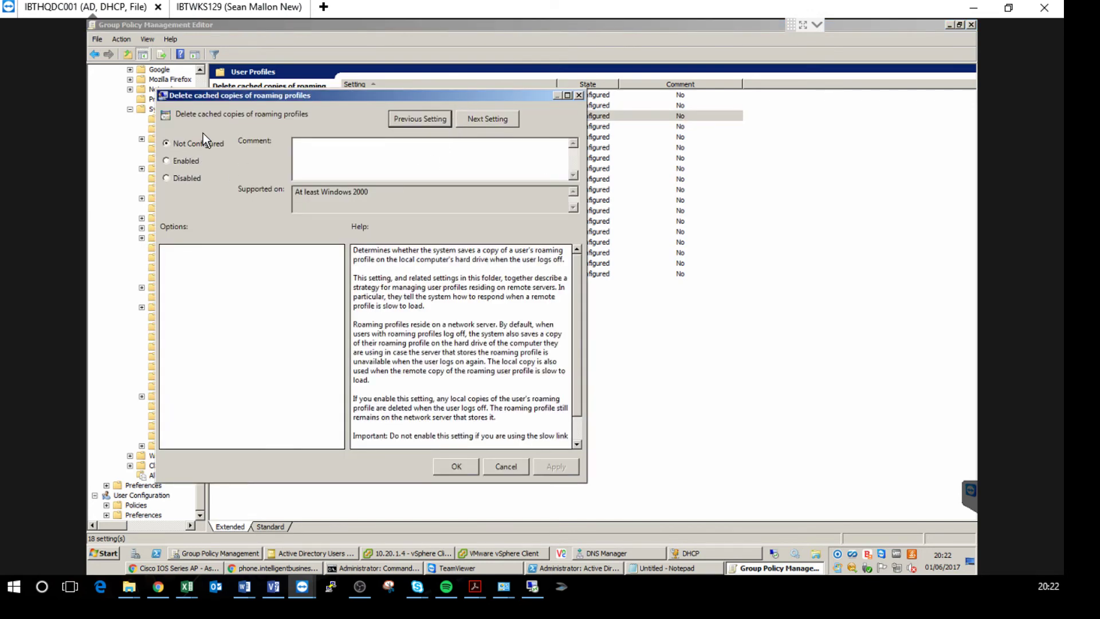
pyautogui.click(579, 96)
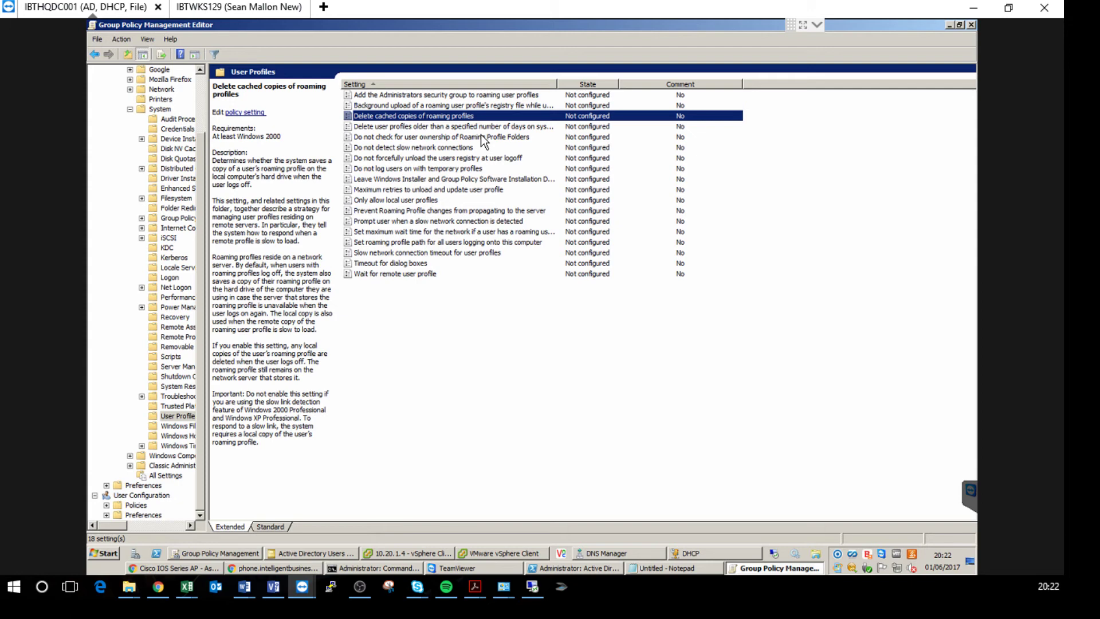
# On IBTWKS129, open Settings > Update & security > Recovery, then close Settings
pyautogui.click(287, 9)
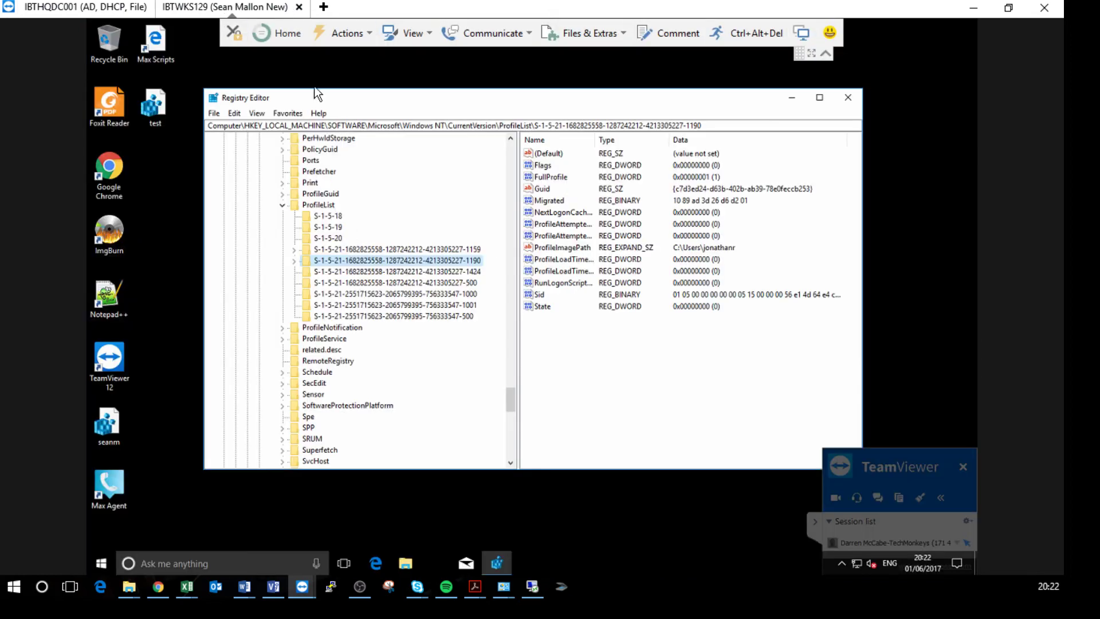
pyautogui.click(104, 561)
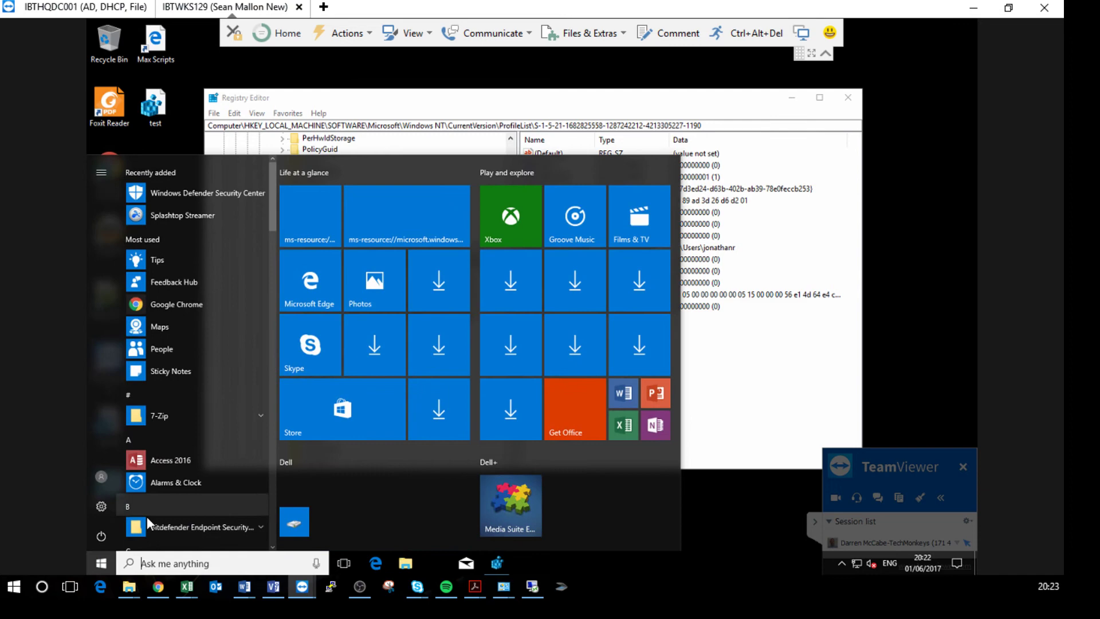
pyautogui.click(103, 507)
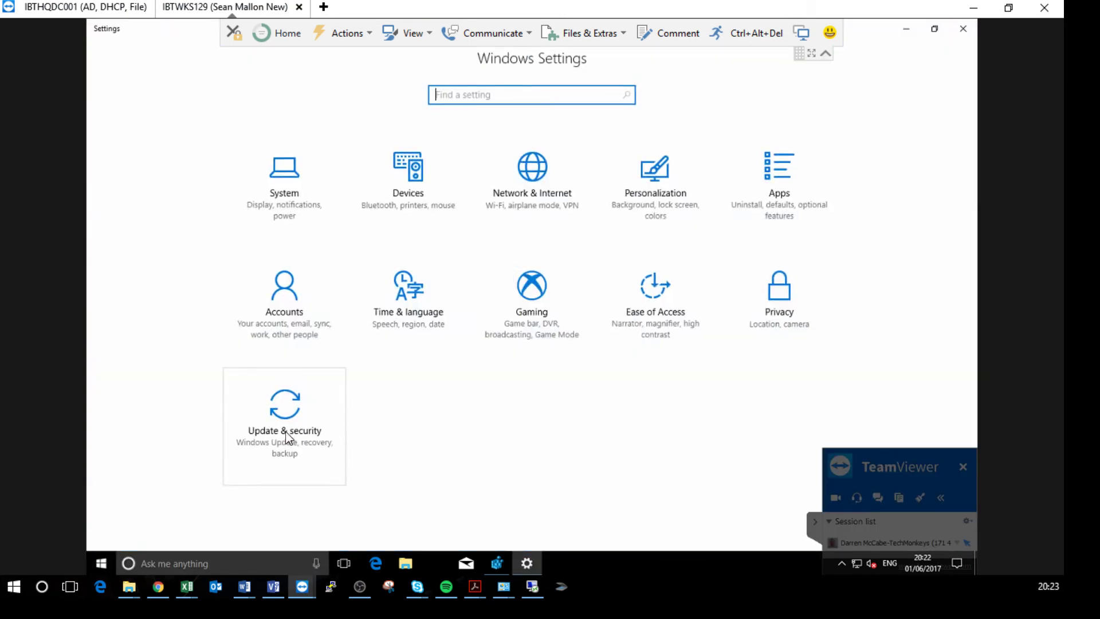
pyautogui.click(286, 438)
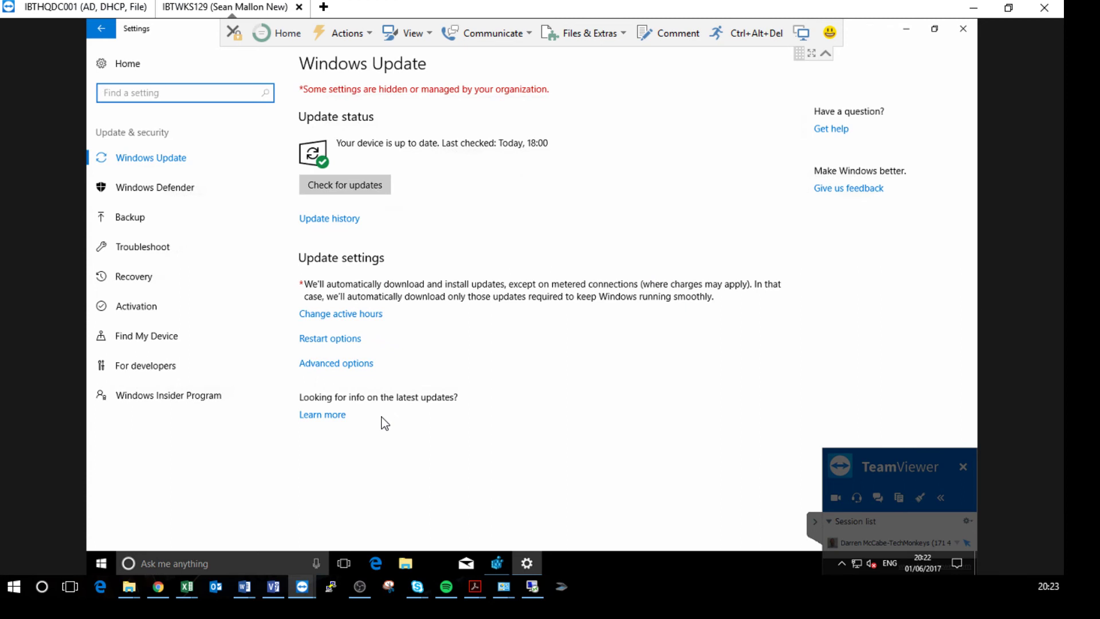
pyautogui.click(170, 278)
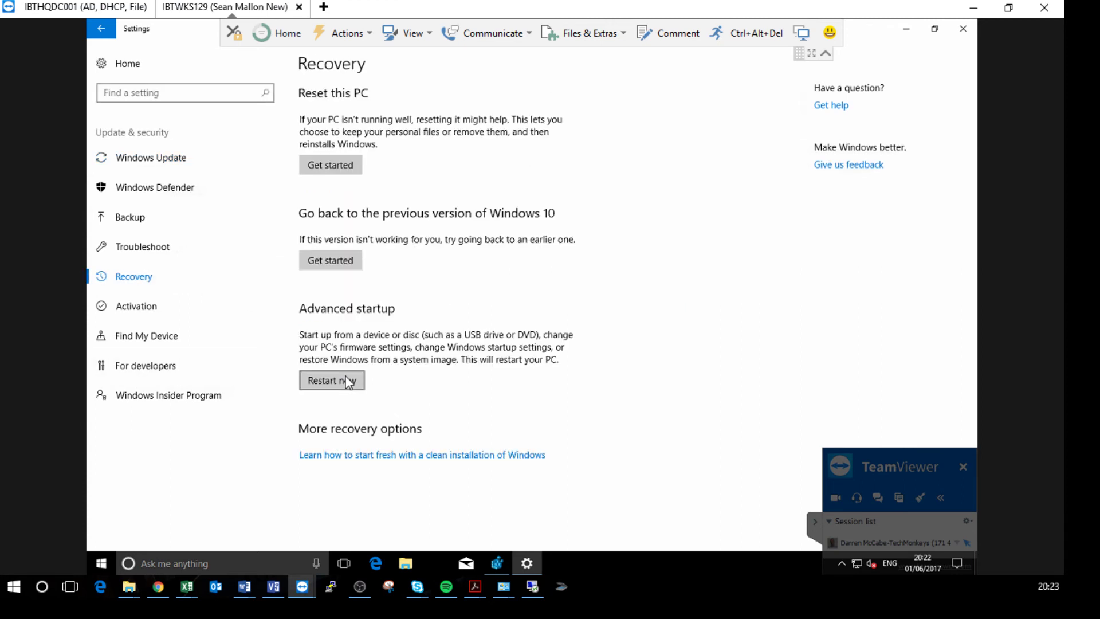
pyautogui.click(963, 29)
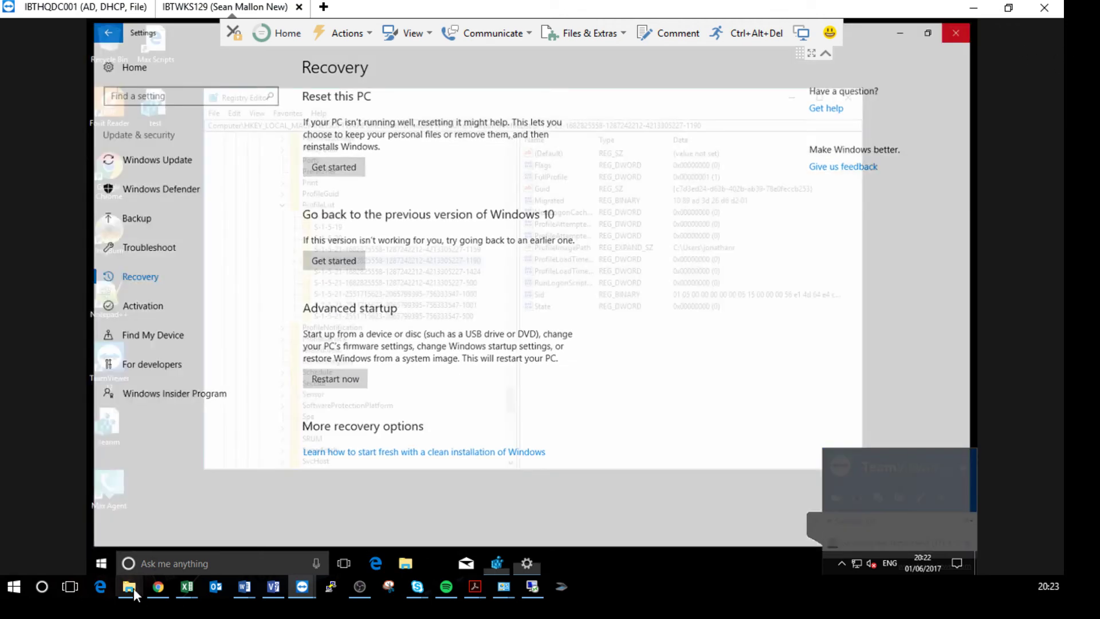
# Reopen the Recovery page and start going back to the previous Windows 10 version
pyautogui.click(101, 564)
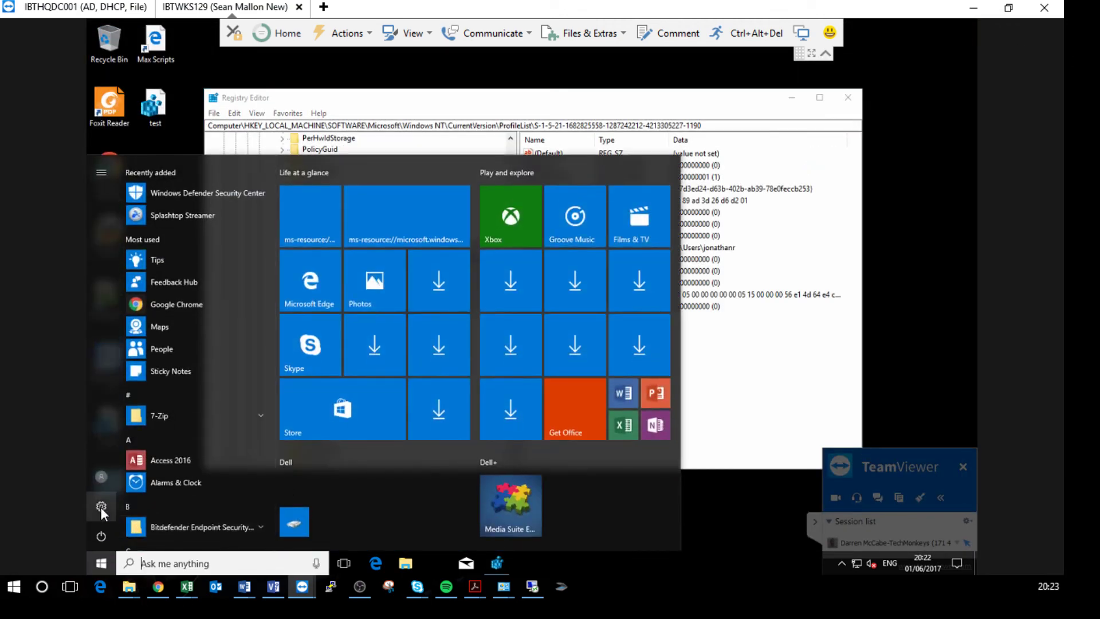
pyautogui.click(101, 509)
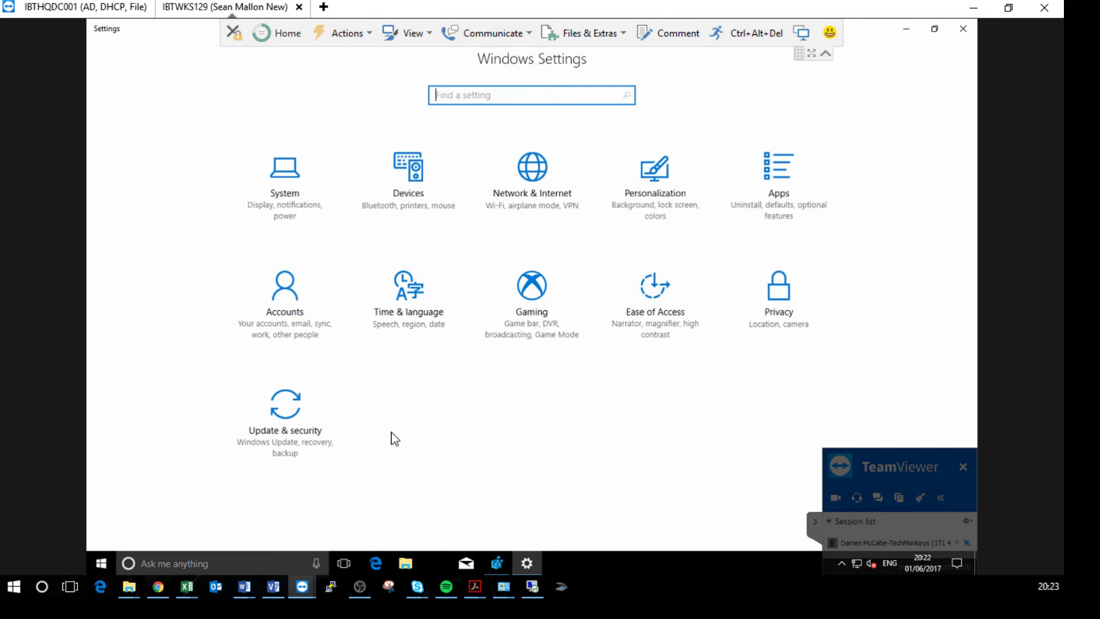
pyautogui.click(286, 403)
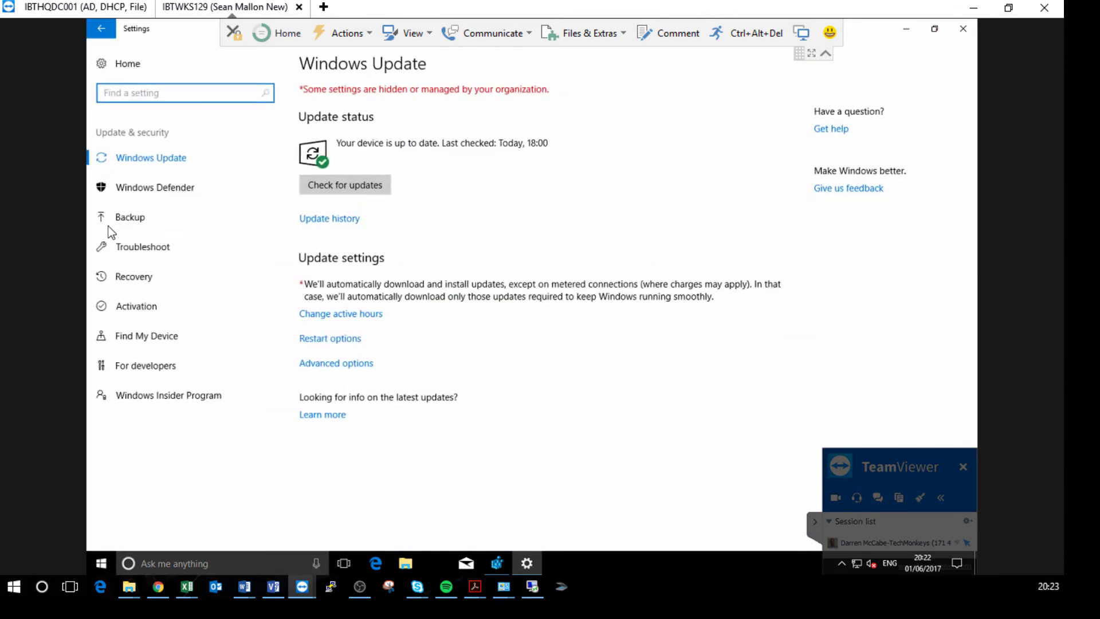
pyautogui.click(154, 278)
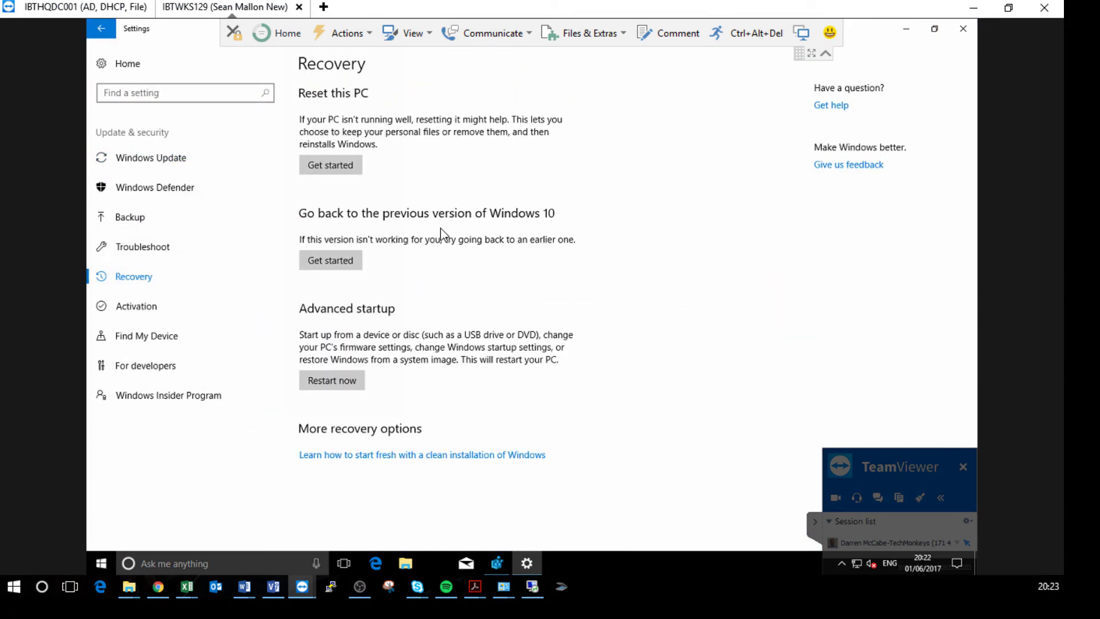
pyautogui.click(334, 264)
# Close Settings and Registry Editor, then delete the test and user-profile desktop icons
pyautogui.click(963, 29)
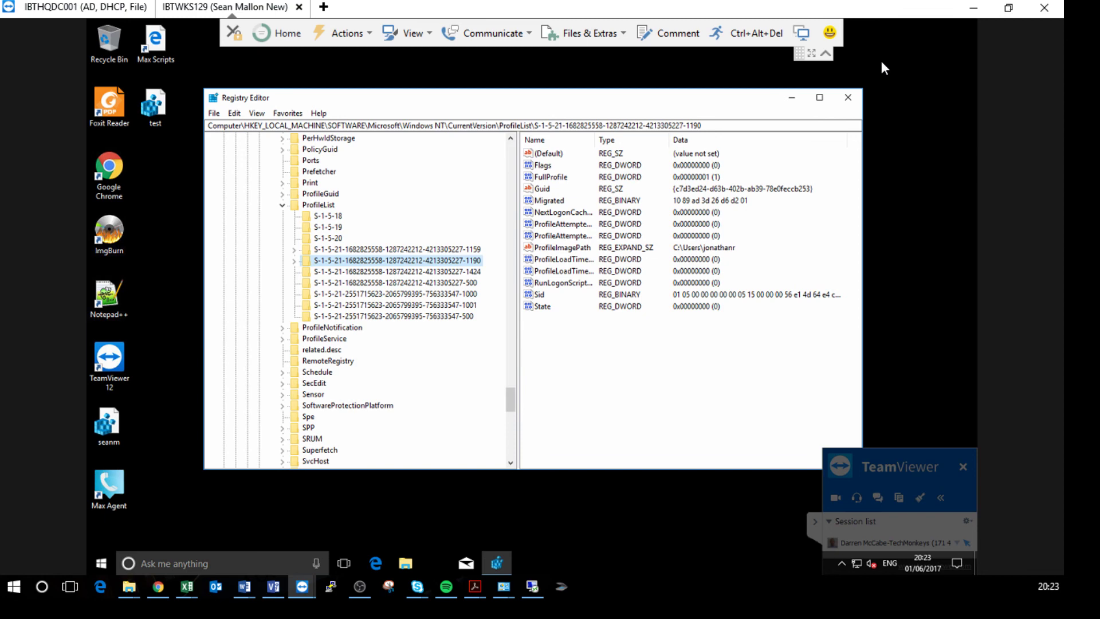
pyautogui.click(849, 97)
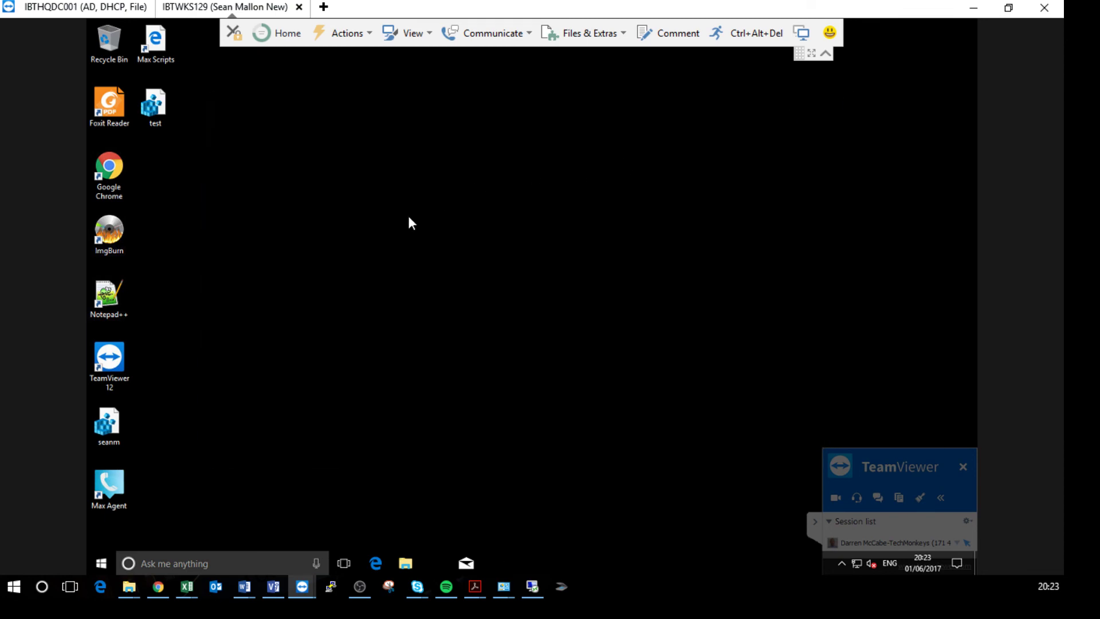
pyautogui.click(153, 106)
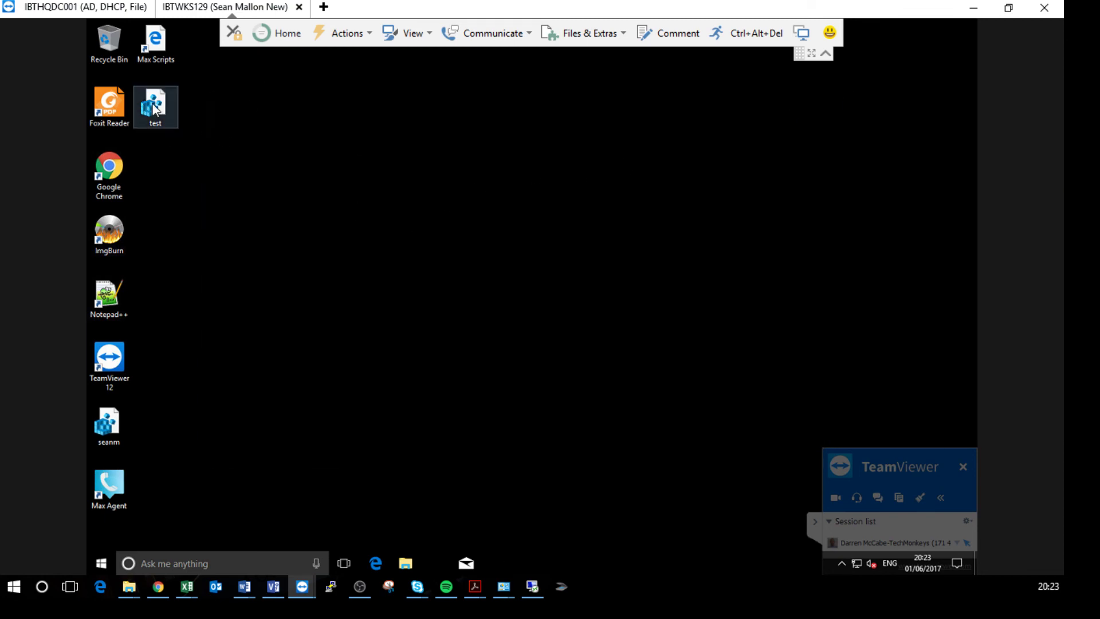
pyautogui.click(114, 430)
pyautogui.press('Delete')
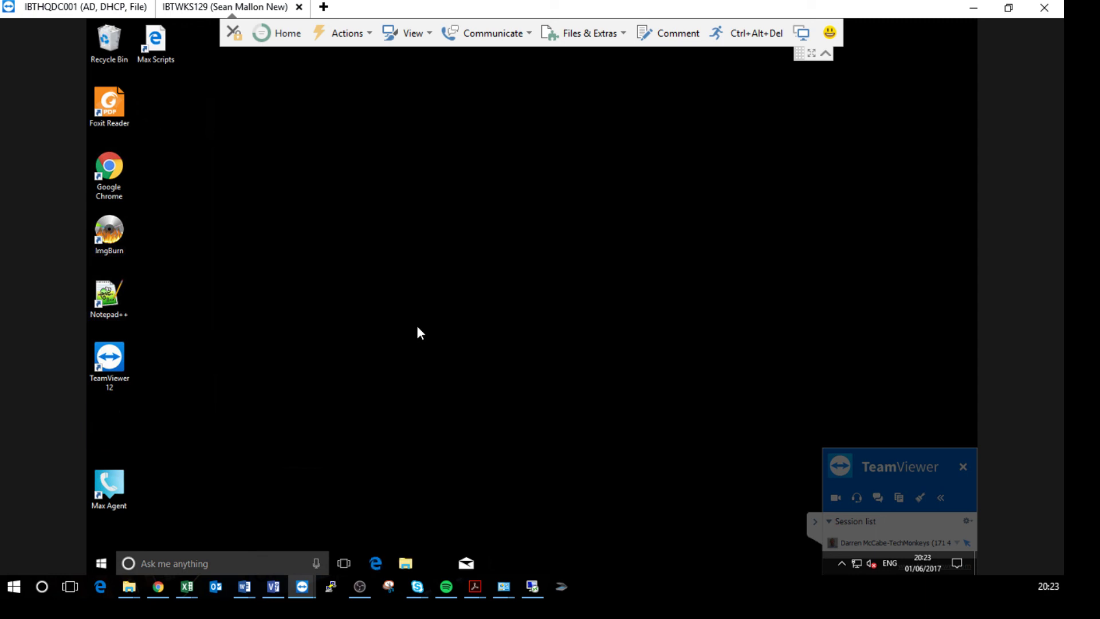